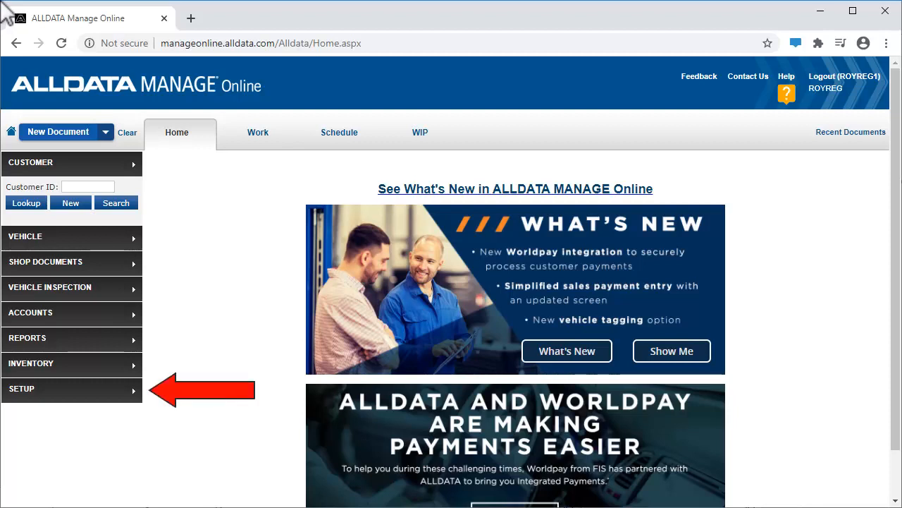
Open the Worldpay Card Payments settings within the shop's User Options setup
{"action": "left_click", "coordinate": [51, 393]}
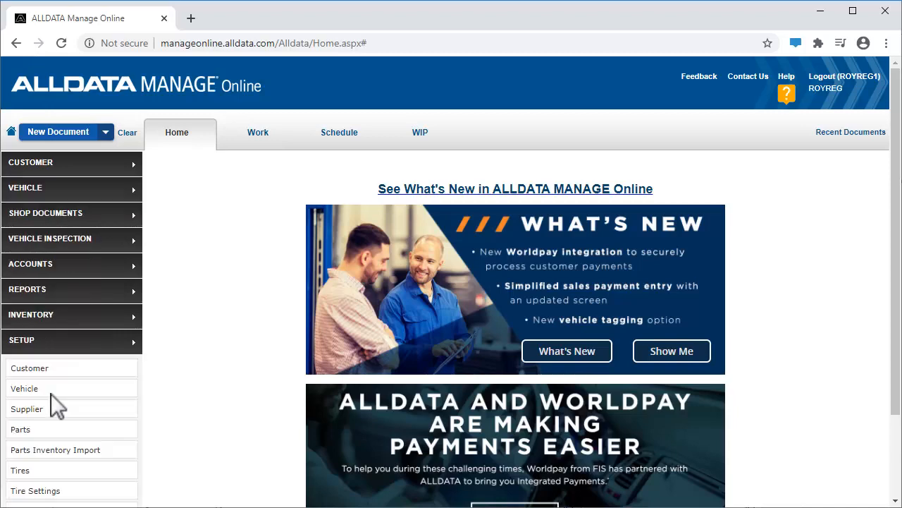
{"action": "left_click", "coordinate": [895, 474]}
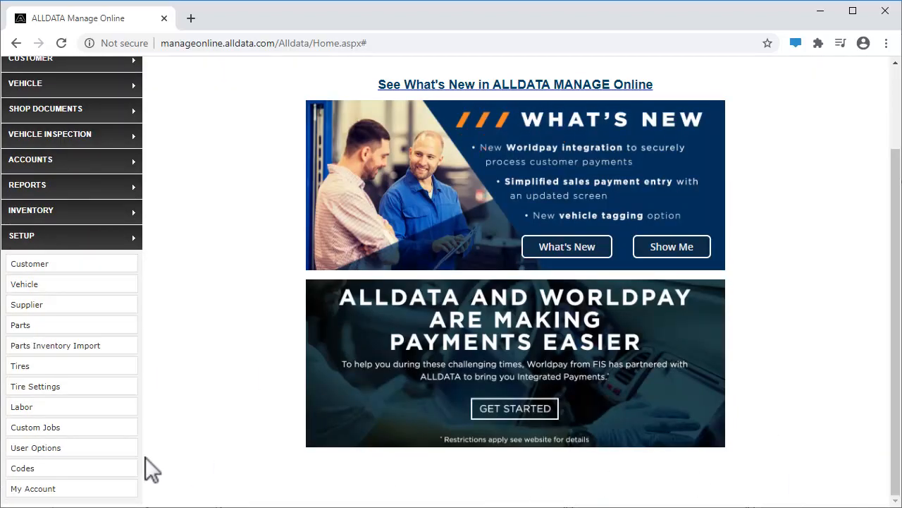
{"action": "left_click", "coordinate": [88, 447]}
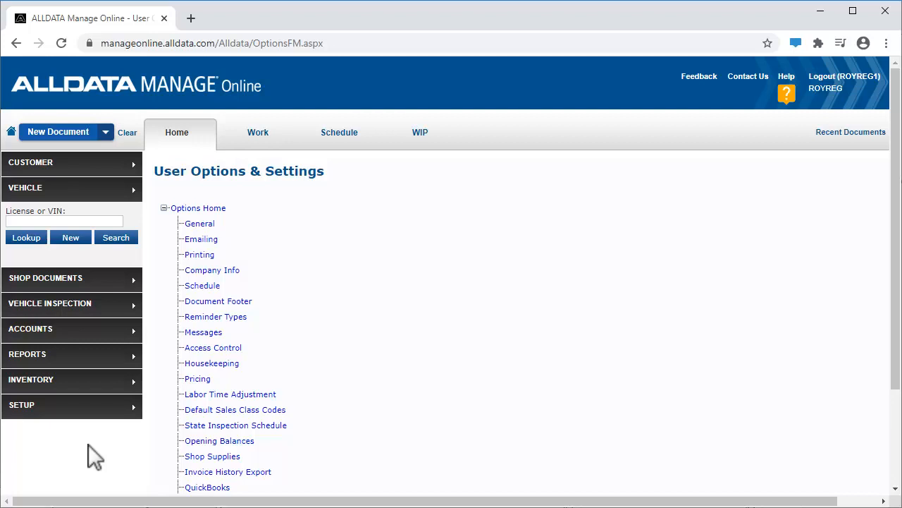
{"action": "left_click", "coordinate": [896, 466]}
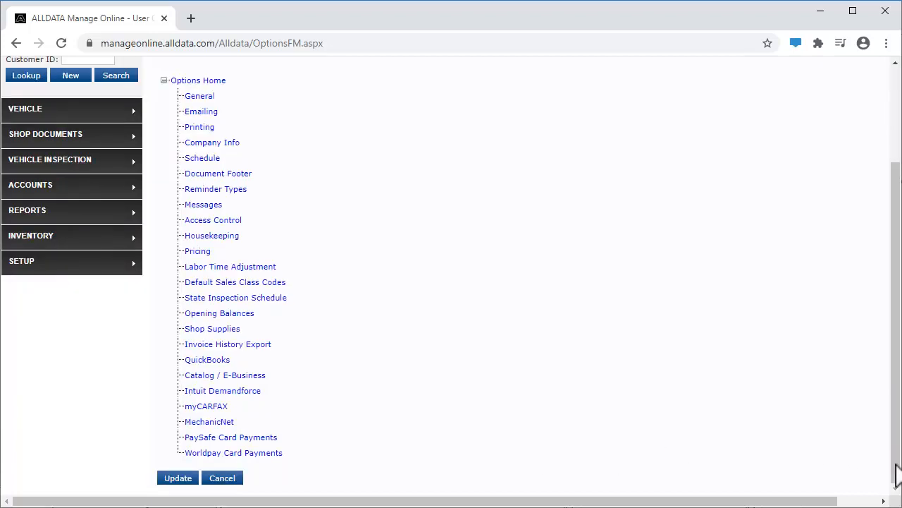
{"action": "left_click", "coordinate": [275, 454]}
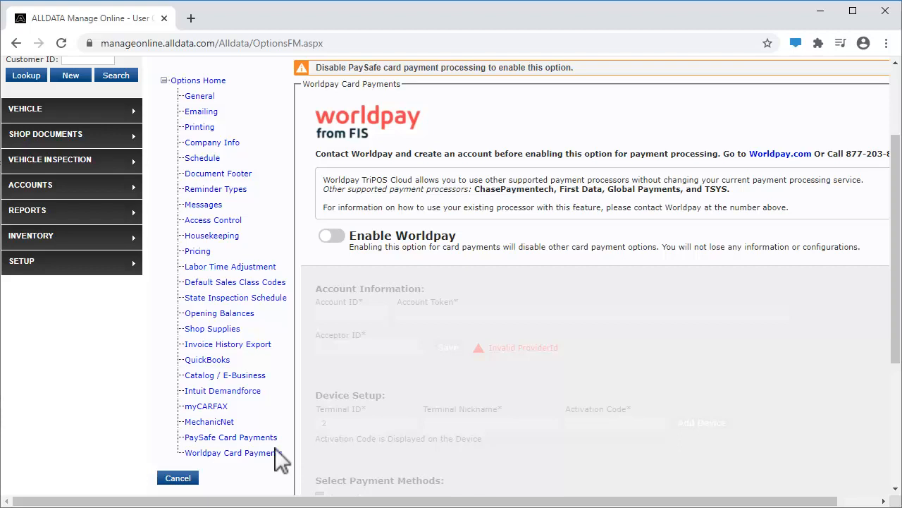
Disable BridgePay/PayGuardianWEB in the PaySafe Card Payments settings and save the update
{"action": "left_click", "coordinate": [274, 437]}
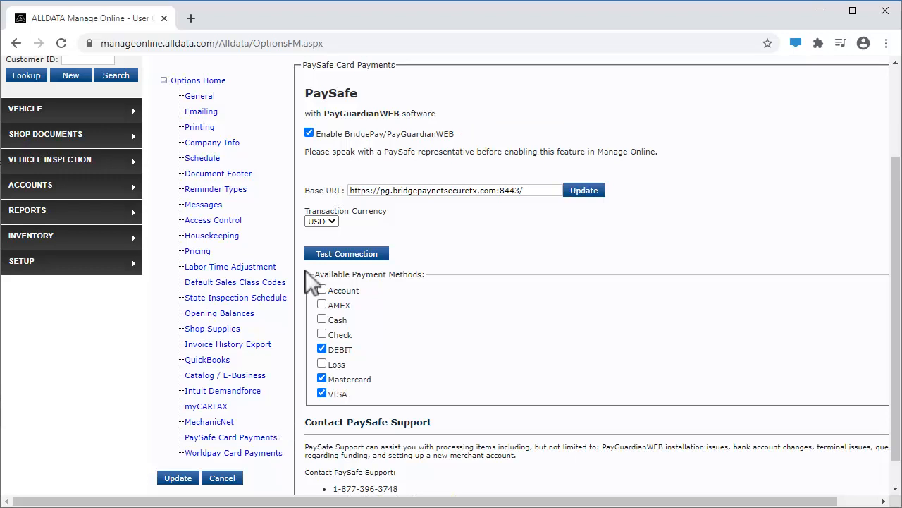
{"action": "left_click", "coordinate": [308, 131]}
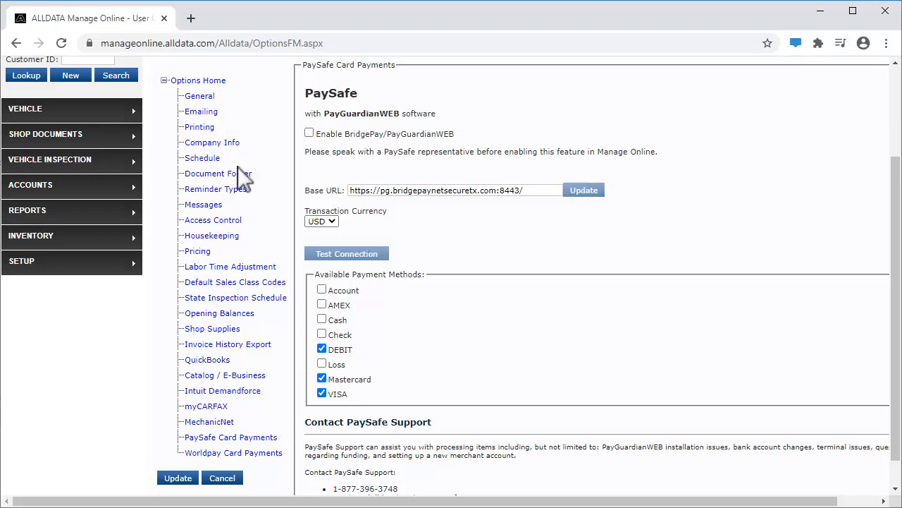
{"action": "left_click", "coordinate": [179, 478]}
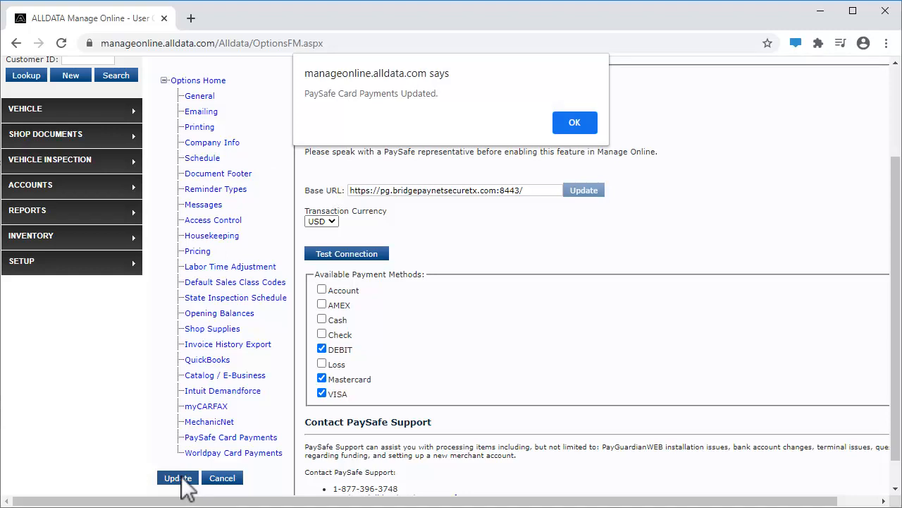
{"action": "left_click", "coordinate": [569, 121]}
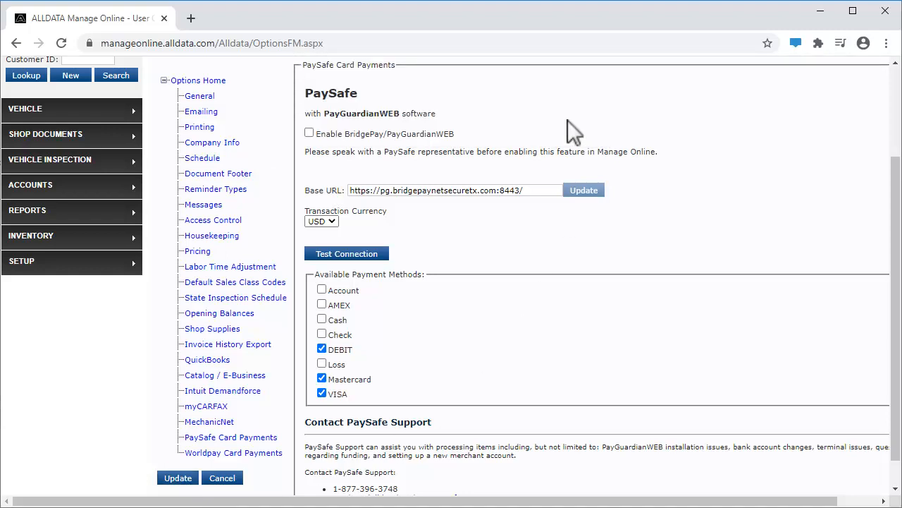
Enable Worldpay in its card payment settings and save the account ID, account token and acceptor ID
{"action": "left_click", "coordinate": [277, 453]}
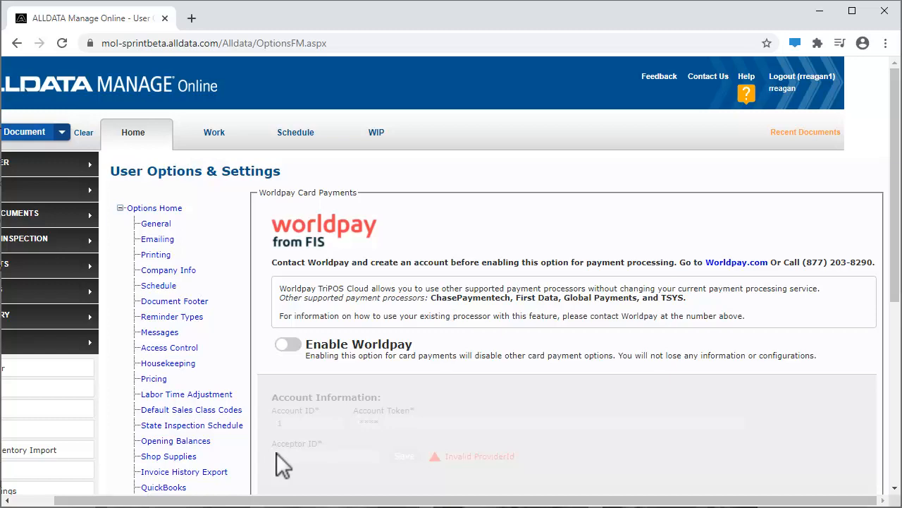
{"action": "left_click", "coordinate": [295, 343]}
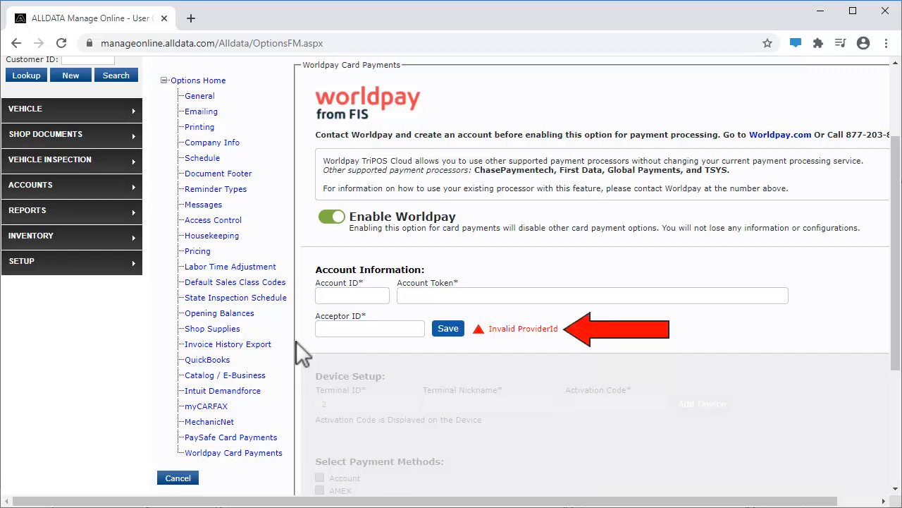
{"action": "left_click", "coordinate": [378, 291]}
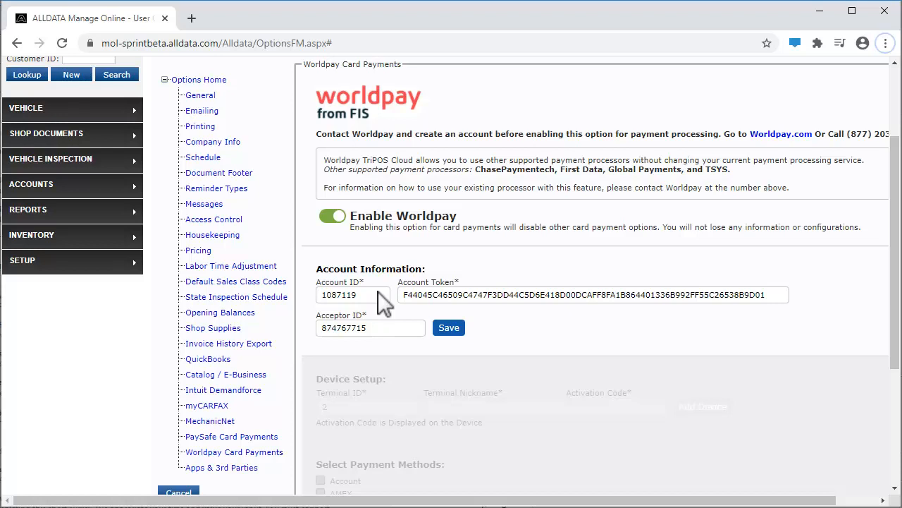
{"action": "left_click", "coordinate": [445, 329]}
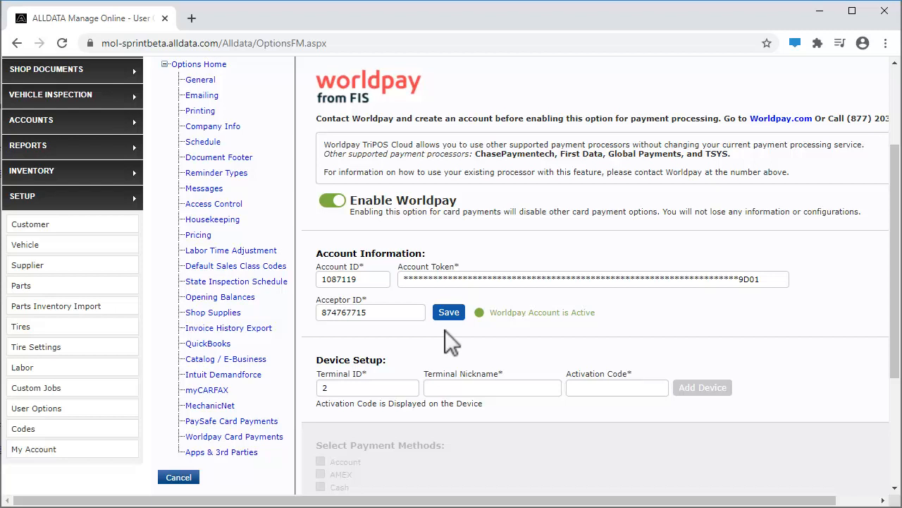
Register a card terminal nicknamed Front Counter using the activation code shown on the device
{"action": "left_click", "coordinate": [531, 386]}
{"action": "type", "text": "Front Counter"}
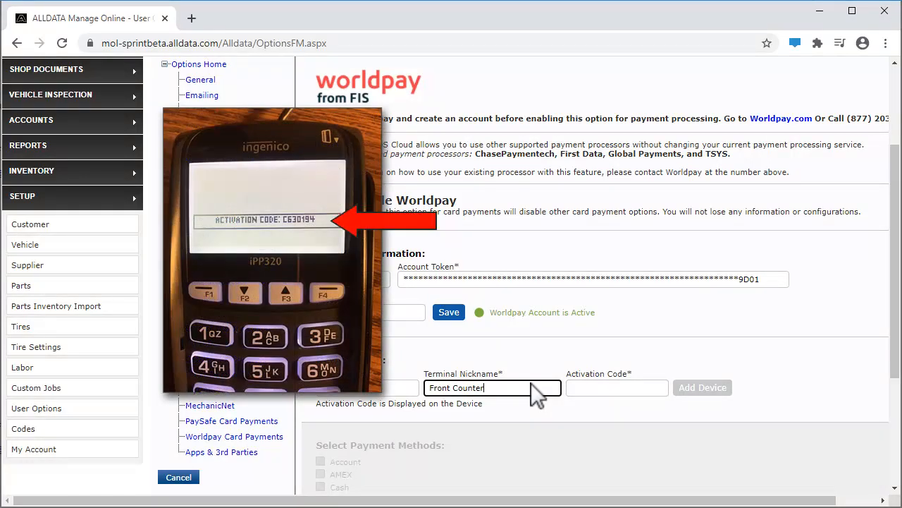
{"action": "left_click", "coordinate": [579, 389]}
{"action": "type", "text": "C972636"}
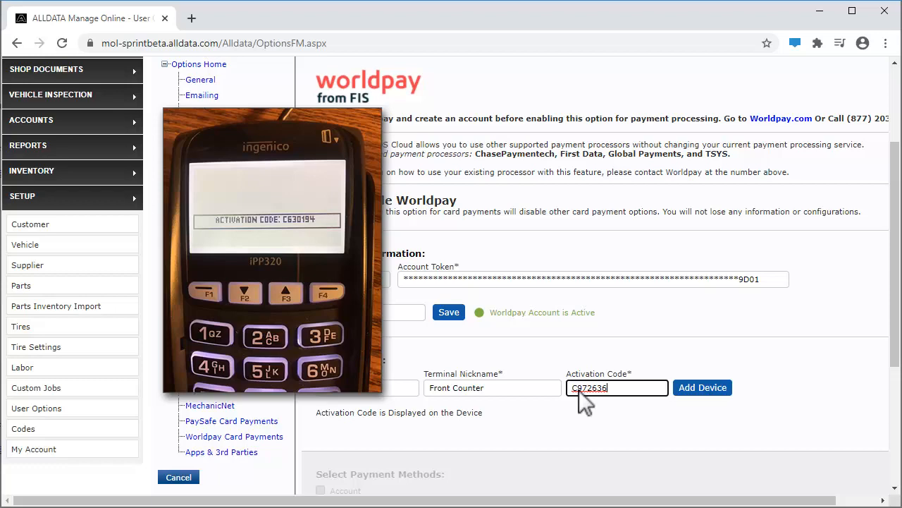
{"action": "left_click", "coordinate": [703, 387]}
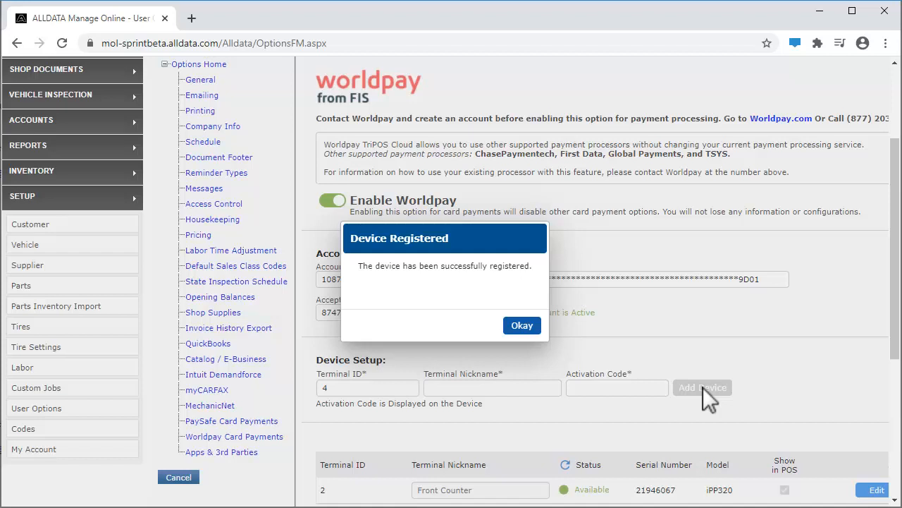
{"action": "left_click", "coordinate": [526, 327]}
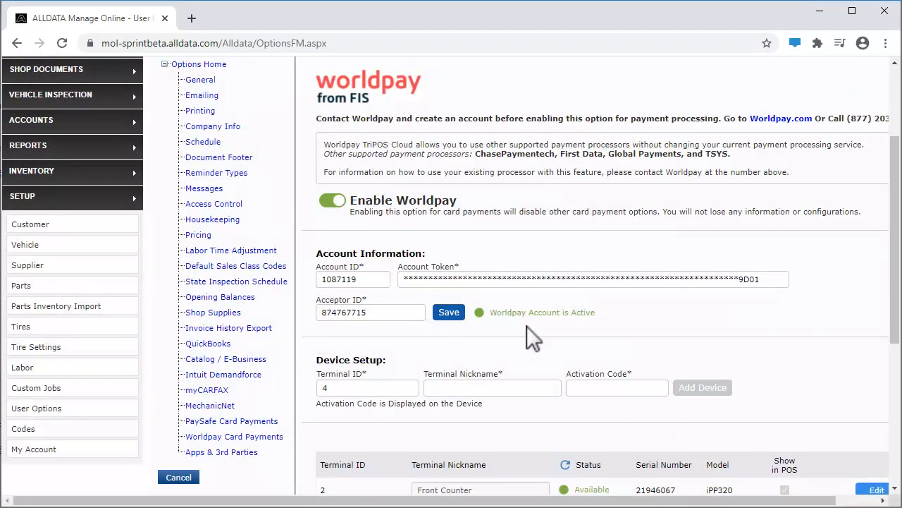
Save DEBIT, MasterCard and VISA as the Worldpay payment methods
{"action": "left_click", "coordinate": [894, 478]}
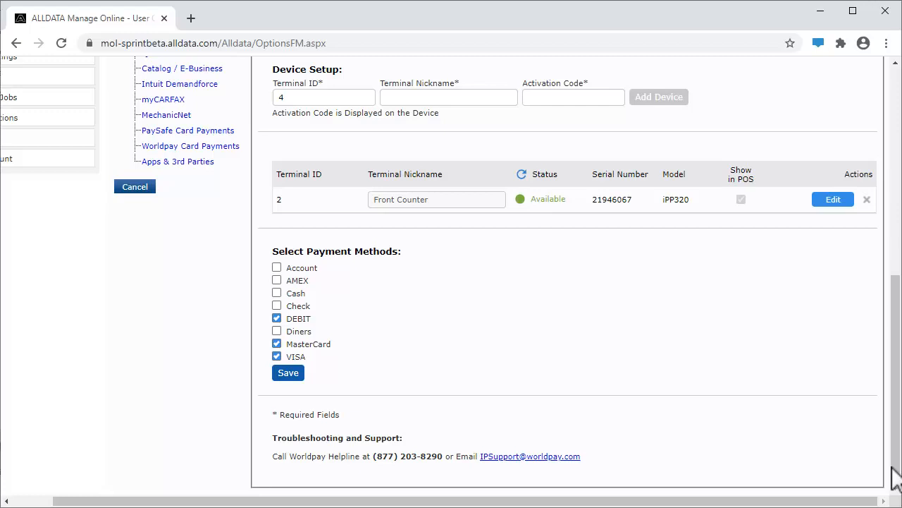
{"action": "left_click", "coordinate": [288, 372]}
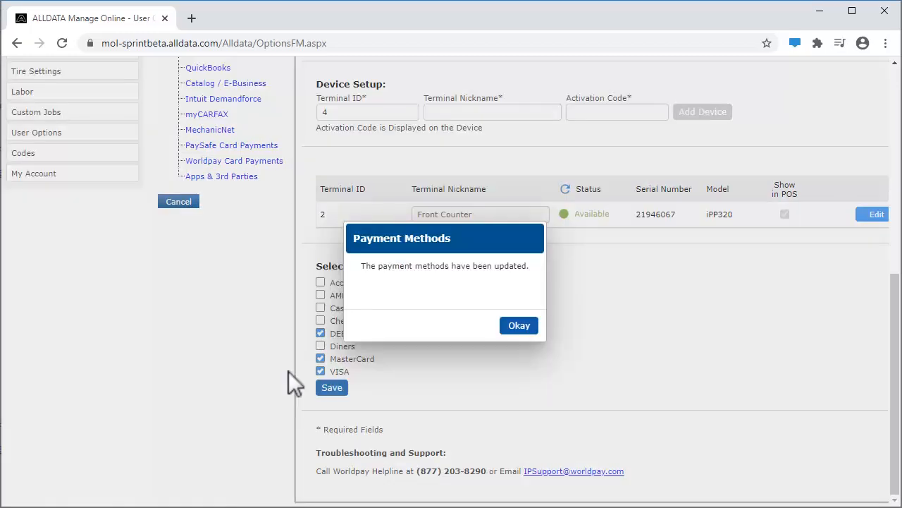
{"action": "left_click", "coordinate": [519, 324]}
Set up a customer deposit of 50.00 by MasterCard on the alternator replacement repair order
{"action": "left_click", "coordinate": [894, 252]}
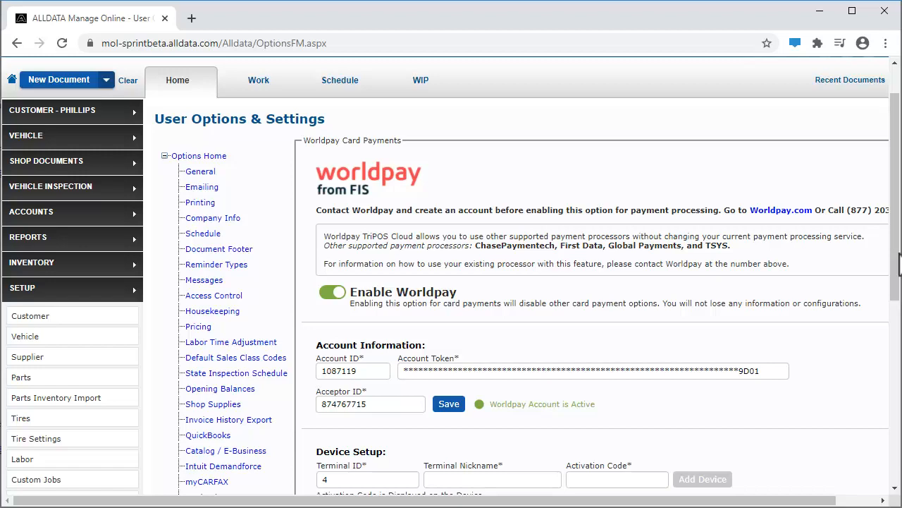
{"action": "left_click", "coordinate": [255, 81]}
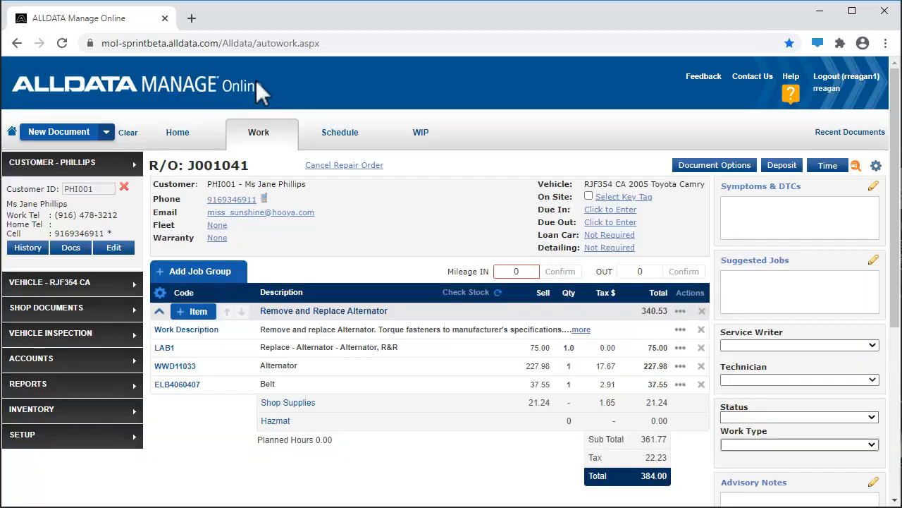
{"action": "left_click", "coordinate": [781, 166]}
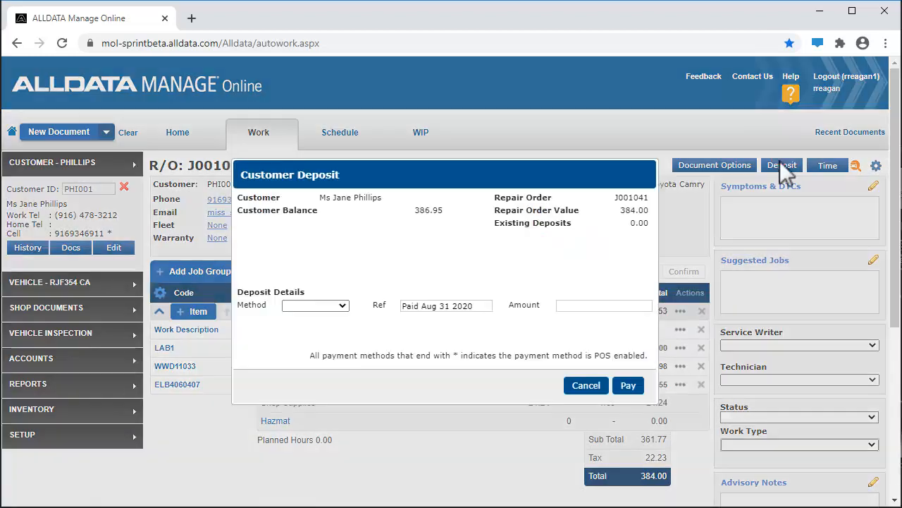
{"action": "left_click", "coordinate": [345, 305]}
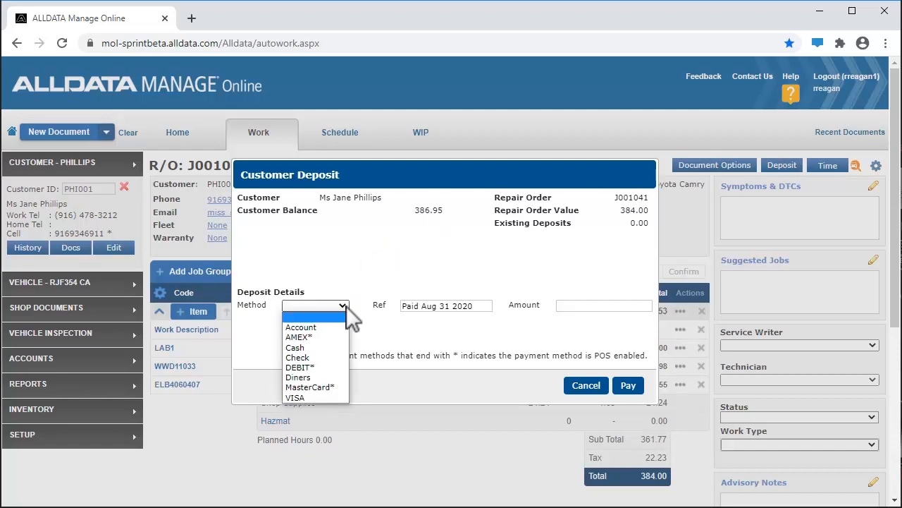
{"action": "left_click", "coordinate": [336, 387]}
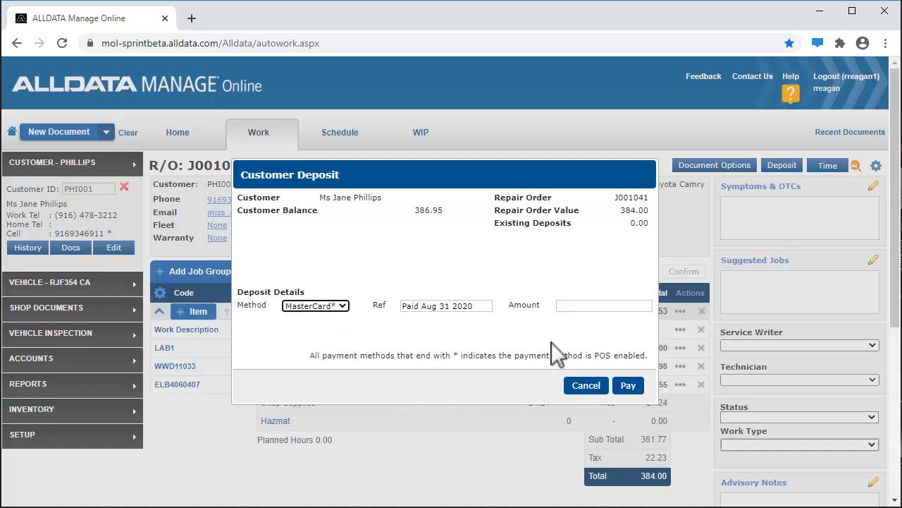
{"action": "left_click", "coordinate": [569, 305]}
{"action": "type", "text": "50.00"}
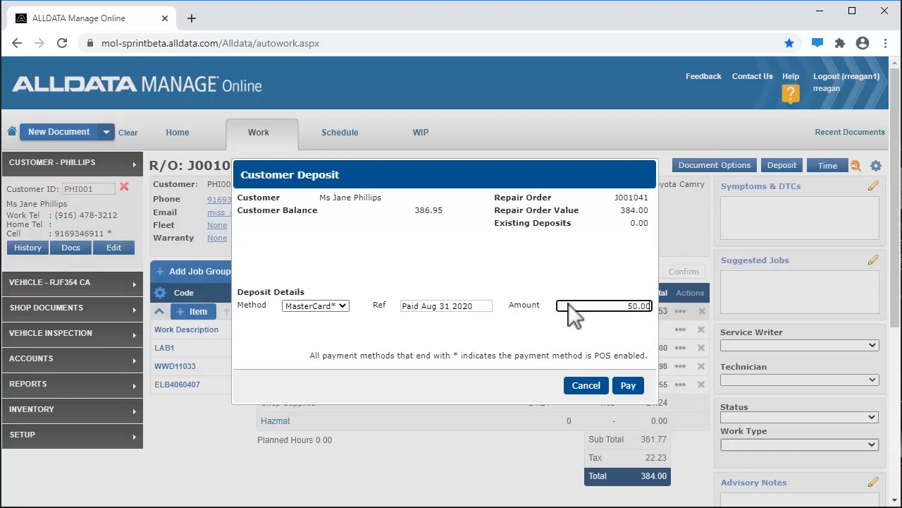
Process the deposit payment on the Front Counter terminal and view its printable receipt
{"action": "left_click", "coordinate": [627, 384]}
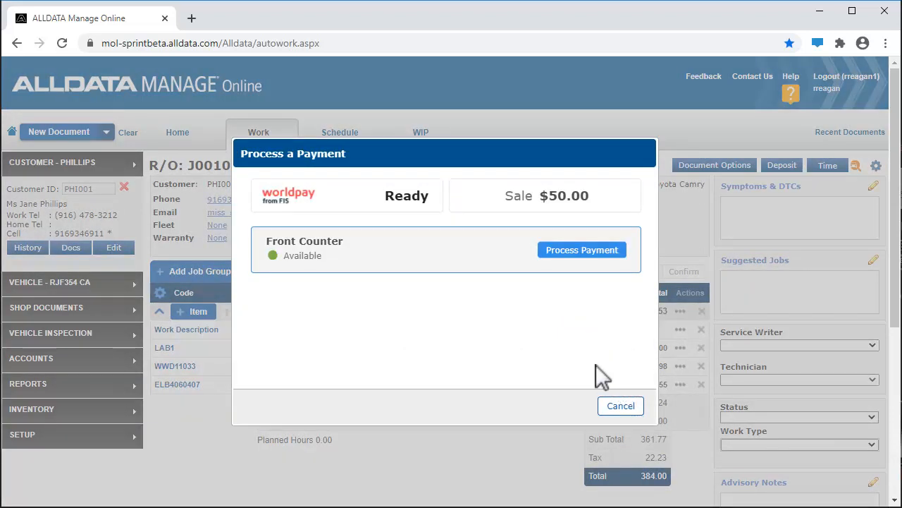
{"action": "left_click", "coordinate": [575, 251]}
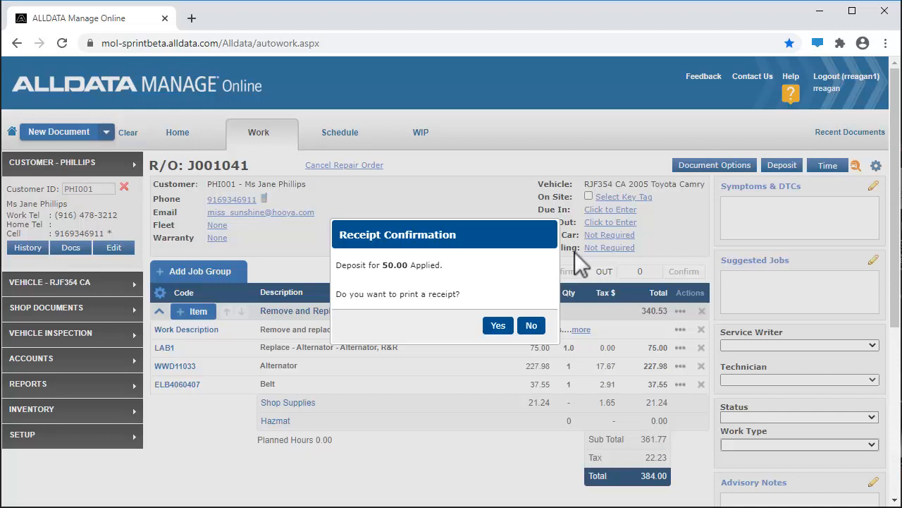
{"action": "left_click", "coordinate": [501, 325]}
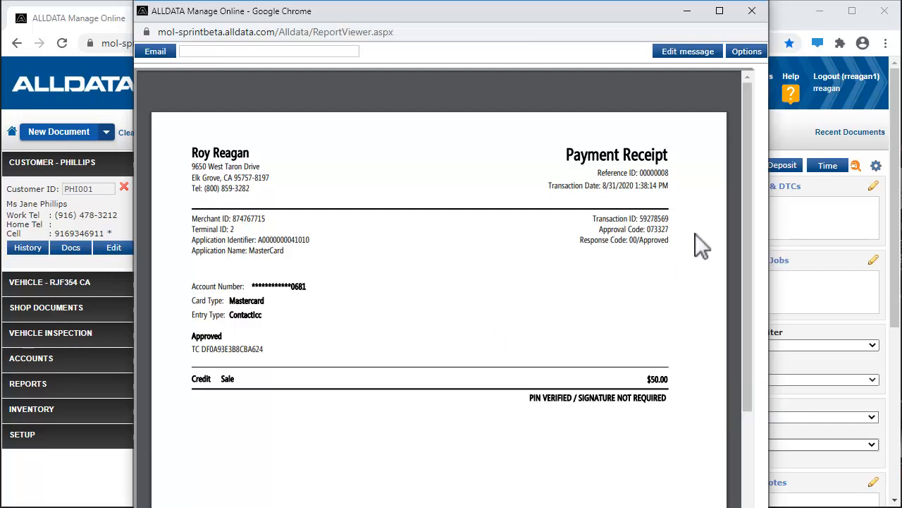
{"action": "left_click", "coordinate": [749, 5]}
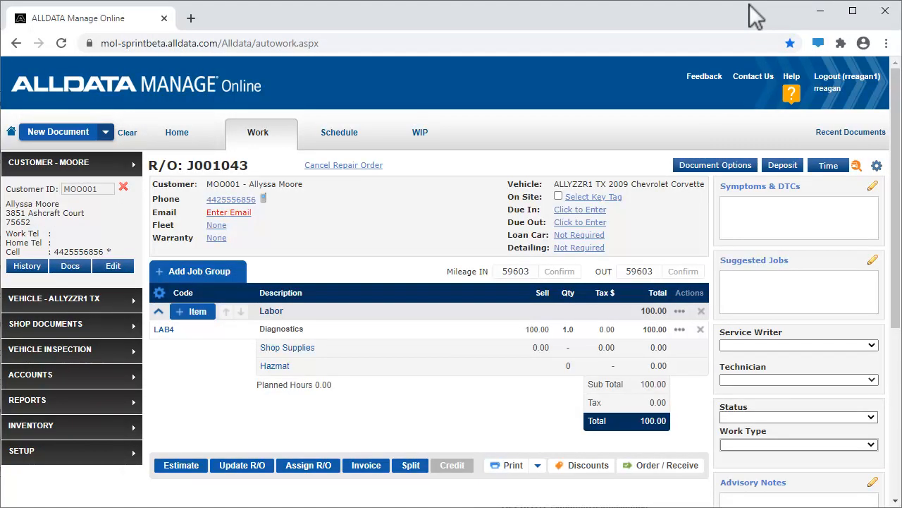
Invoice the diagnostics repair order with a 100.00 MasterCard payment through the Front Counter terminal, and view the payment receipt
{"action": "left_click", "coordinate": [363, 465]}
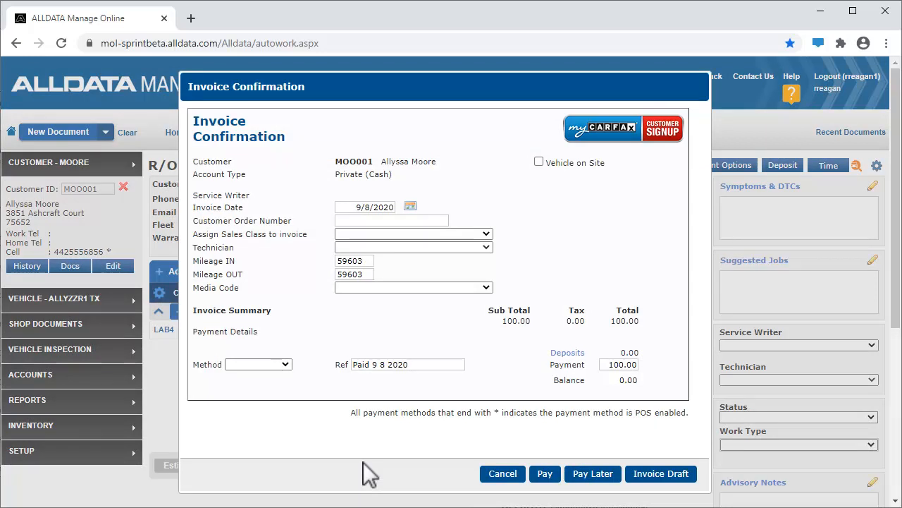
{"action": "left_click", "coordinate": [285, 364]}
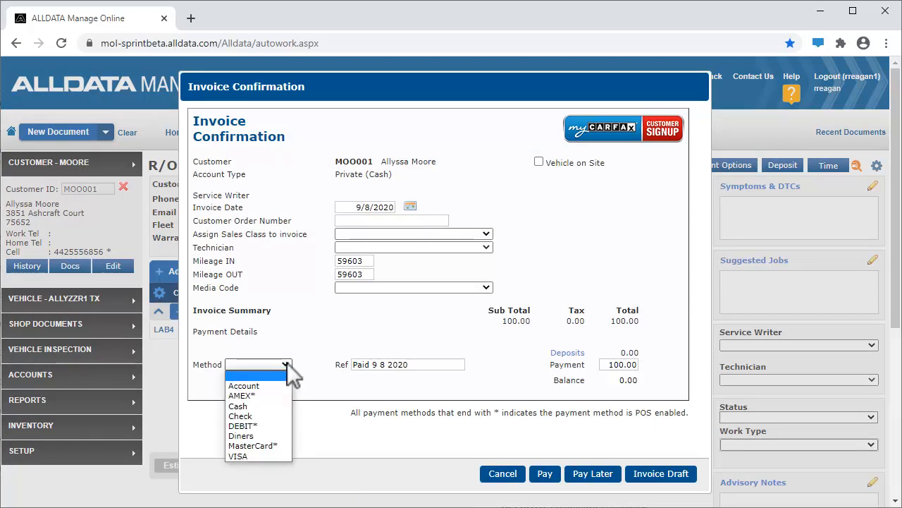
{"action": "left_click", "coordinate": [276, 446]}
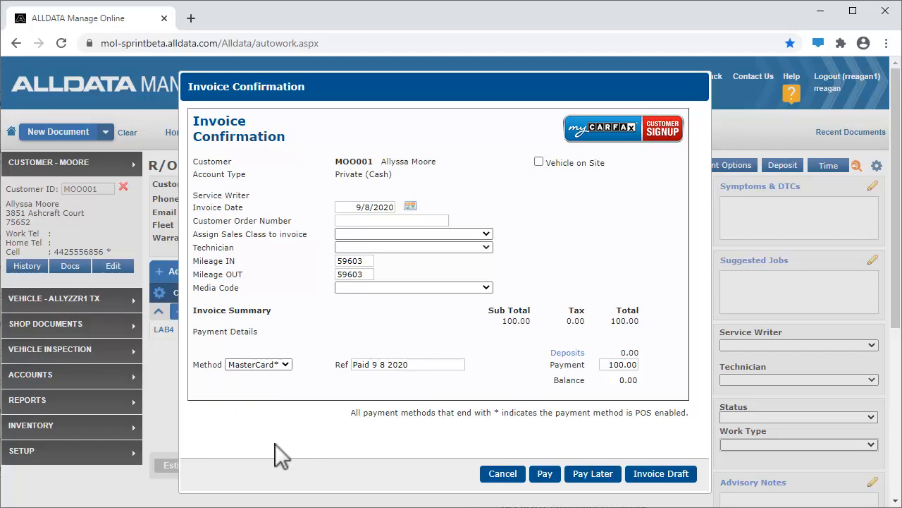
{"action": "left_click", "coordinate": [543, 473]}
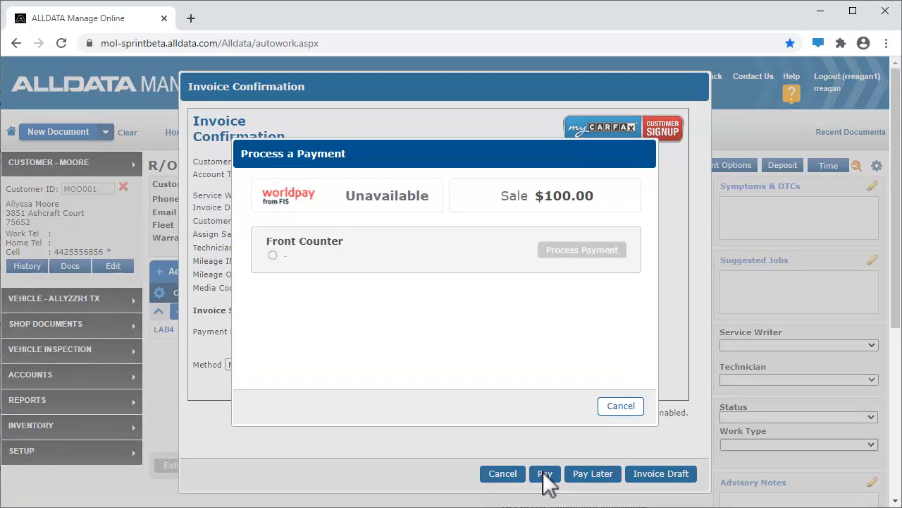
{"action": "left_click", "coordinate": [572, 251]}
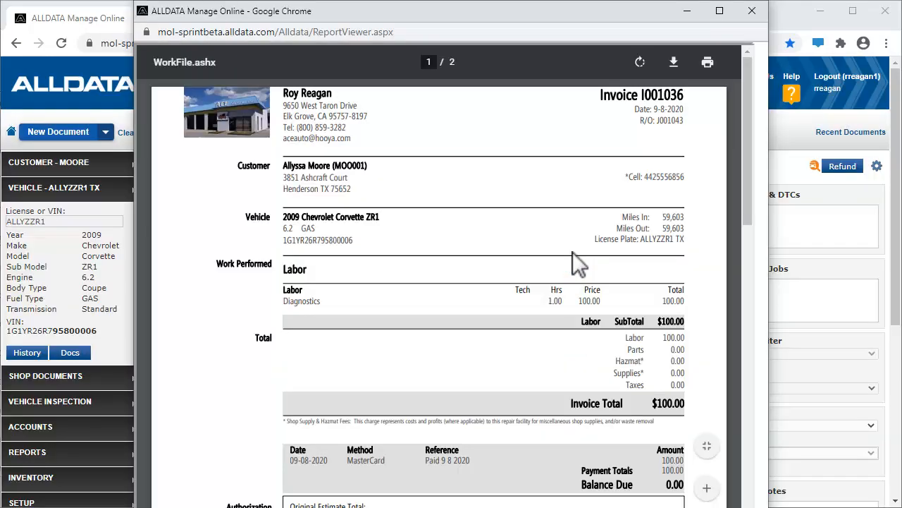
{"action": "left_click", "coordinate": [749, 477]}
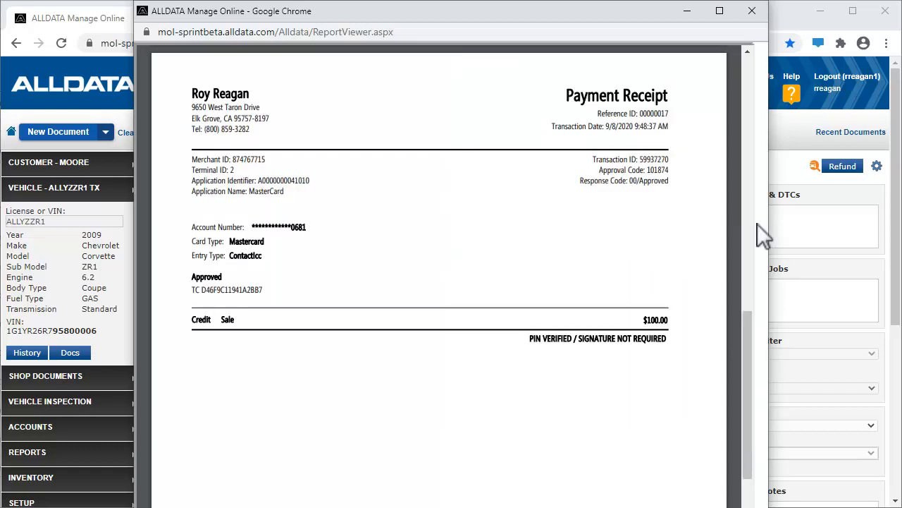
Refund the 100.00 MasterCard payment on the diagnostics invoice through the Front Counter terminal, and close the reversal receipt
{"action": "left_click", "coordinate": [761, 13]}
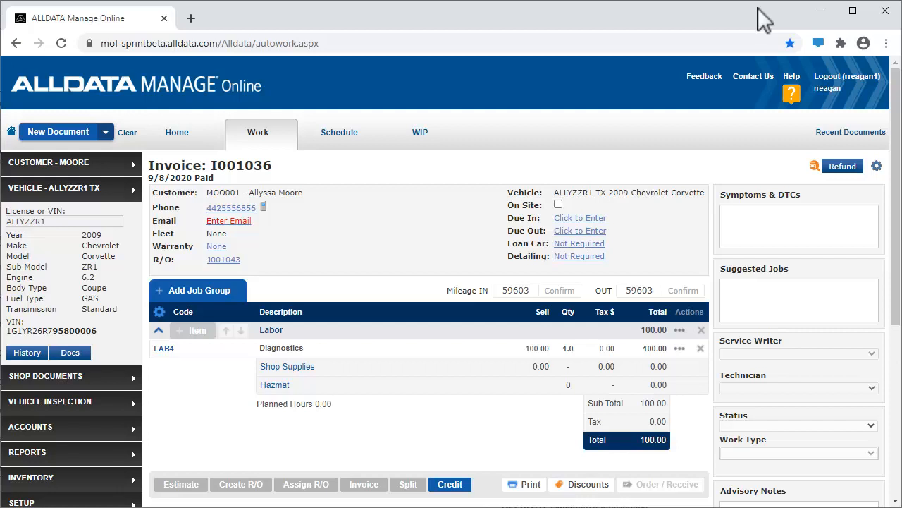
{"action": "left_click", "coordinate": [845, 169]}
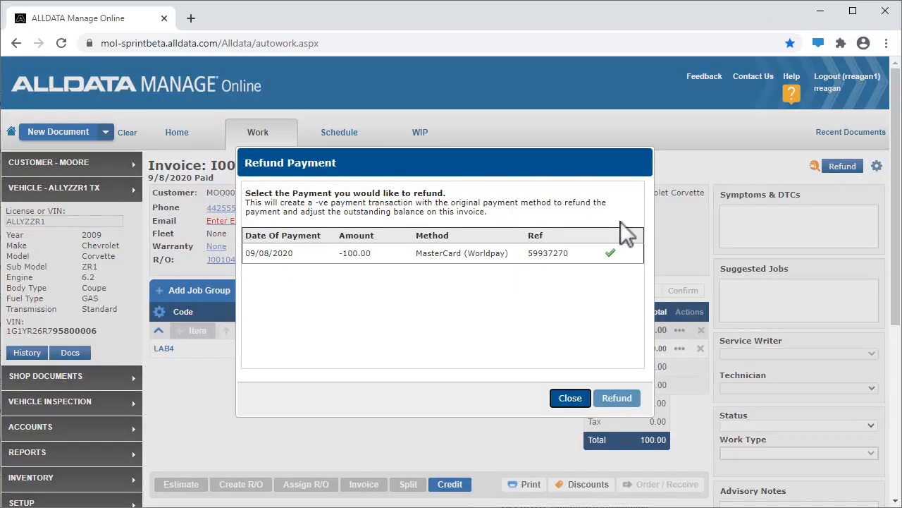
{"action": "left_click", "coordinate": [612, 253]}
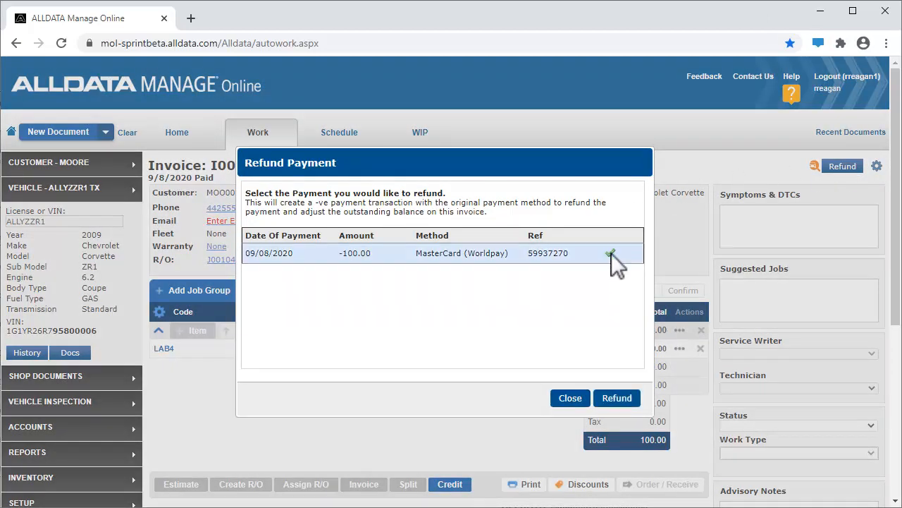
{"action": "left_click", "coordinate": [618, 398]}
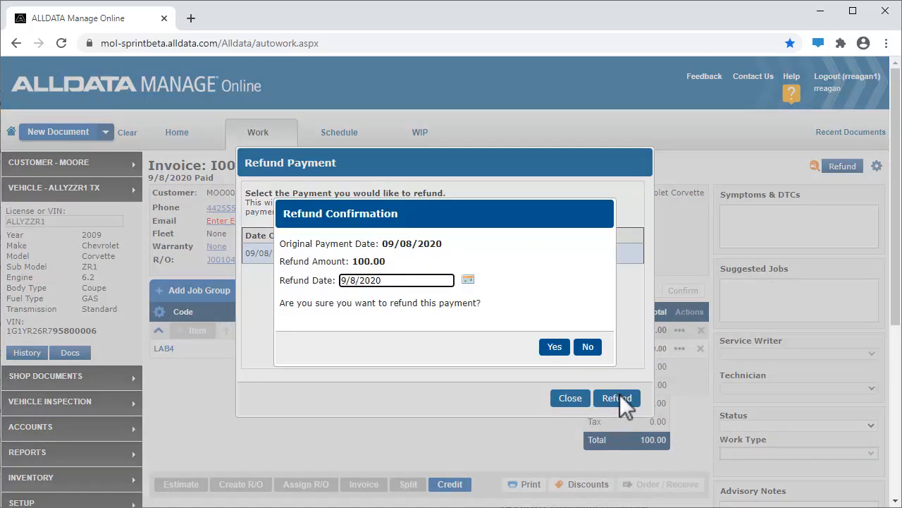
{"action": "left_click", "coordinate": [555, 346]}
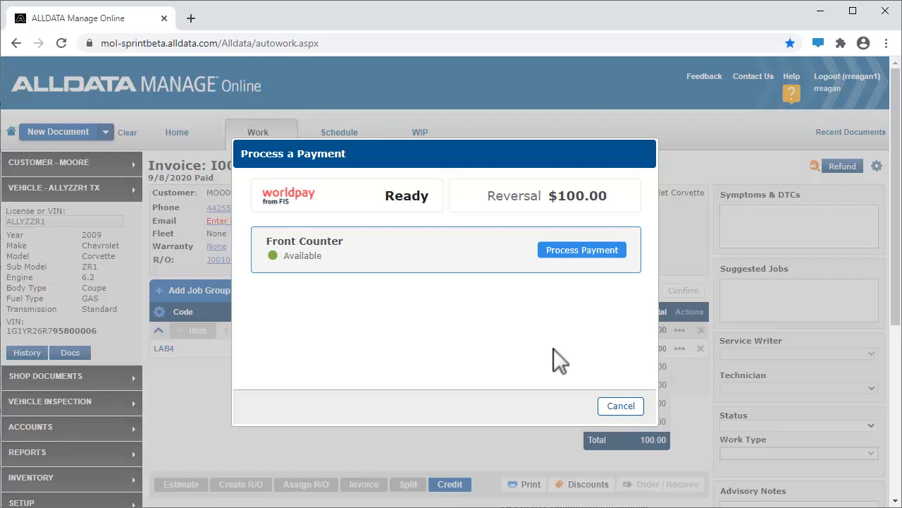
{"action": "left_click", "coordinate": [578, 250]}
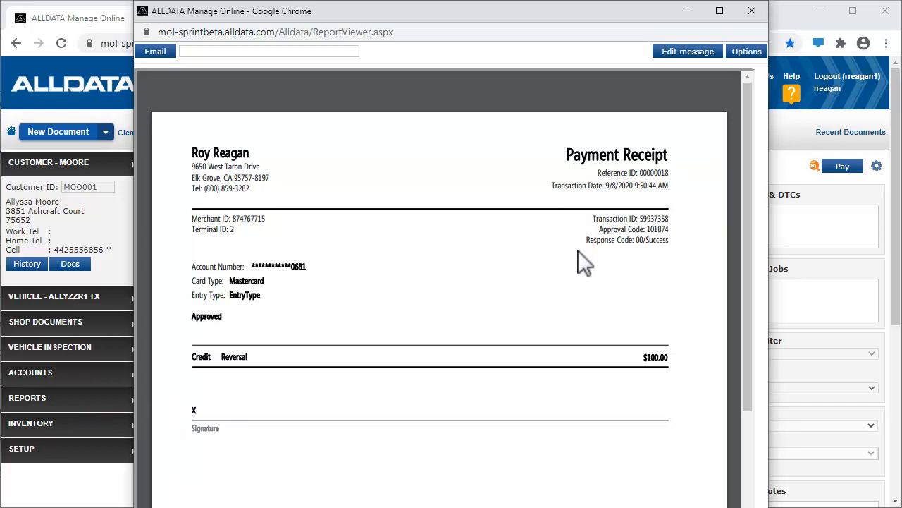
{"action": "left_click", "coordinate": [756, 11]}
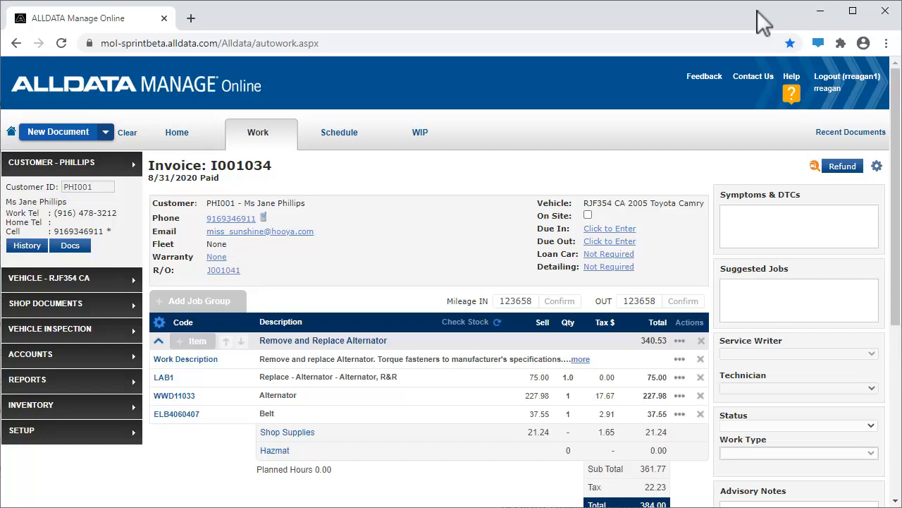
Refund the 334.00 MasterCard payment on the paid alternator replacement invoice through the Front Counter terminal, and close its receipt
{"action": "left_click", "coordinate": [846, 168]}
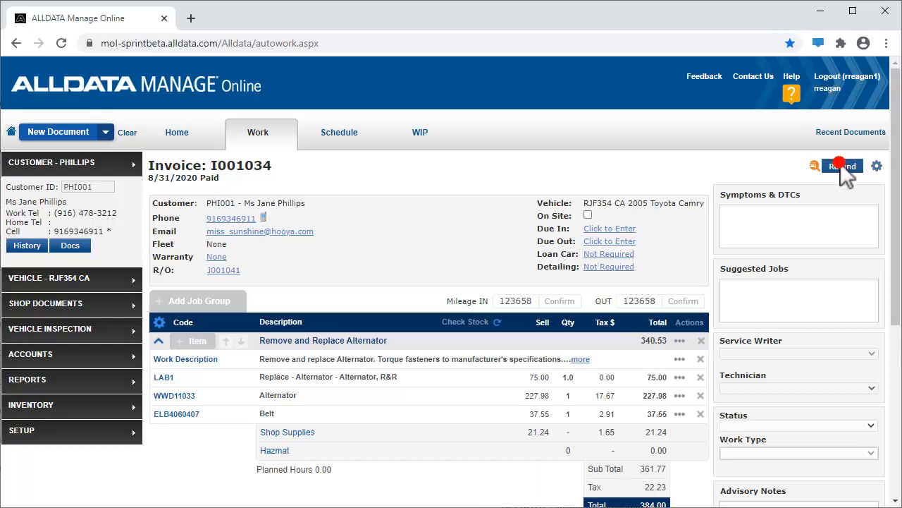
{"action": "left_click", "coordinate": [607, 271]}
{"action": "left_click", "coordinate": [611, 397]}
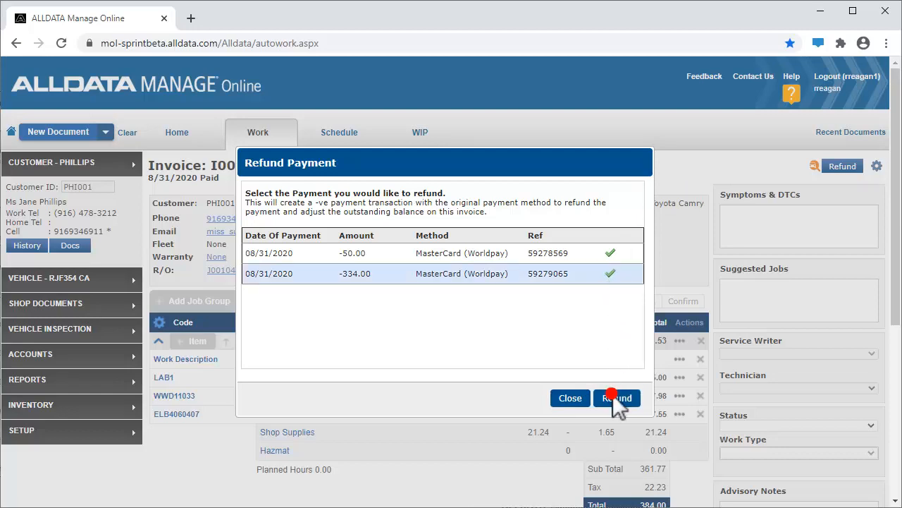
{"action": "left_click", "coordinate": [555, 345]}
{"action": "left_click", "coordinate": [580, 252]}
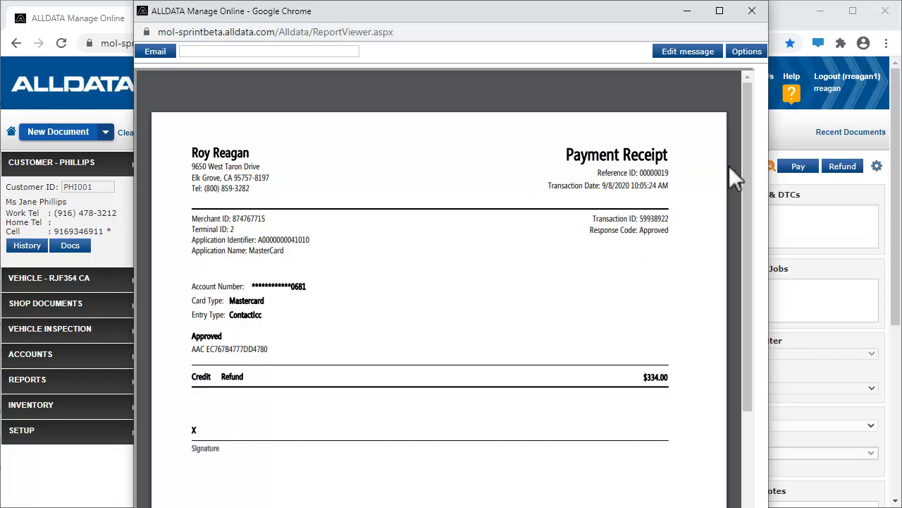
{"action": "left_click", "coordinate": [751, 11]}
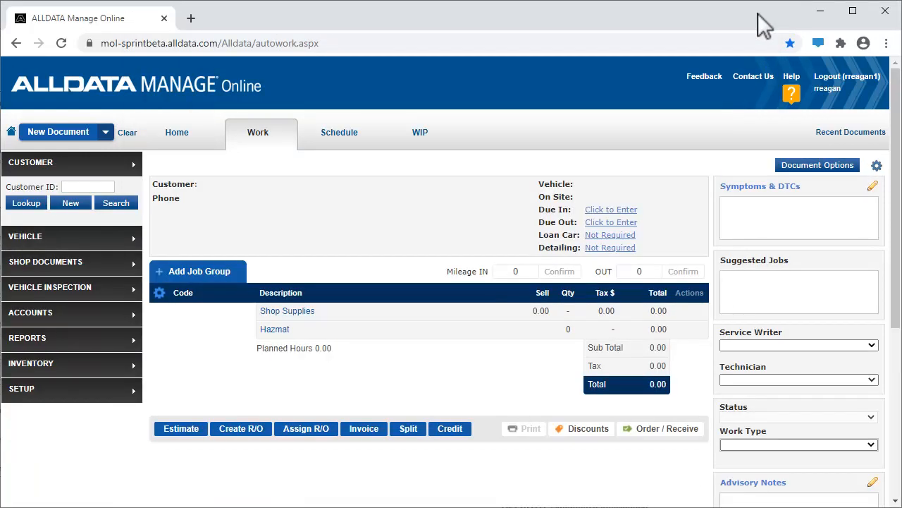
Display the pending transactions in Sales Accounts and start a payment for the 75.00 invoice dated 09/01/2020
{"action": "left_click", "coordinate": [42, 314]}
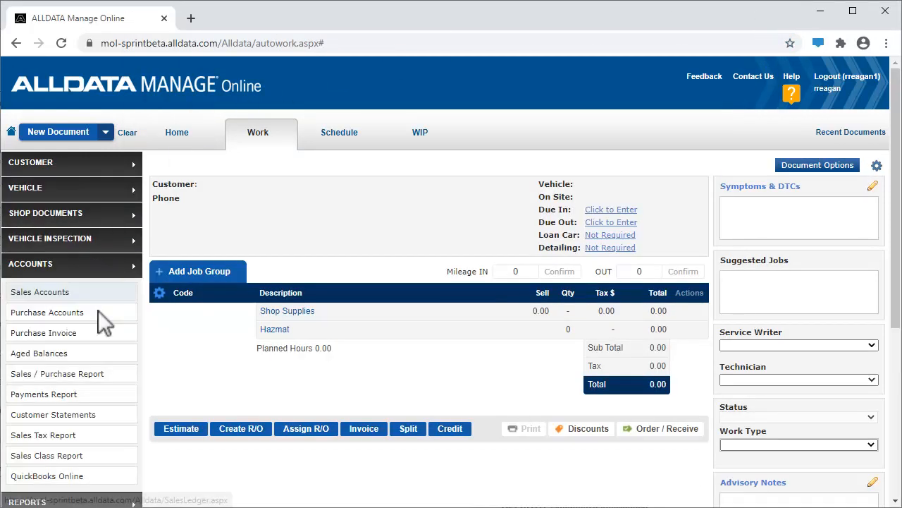
{"action": "left_click", "coordinate": [93, 296]}
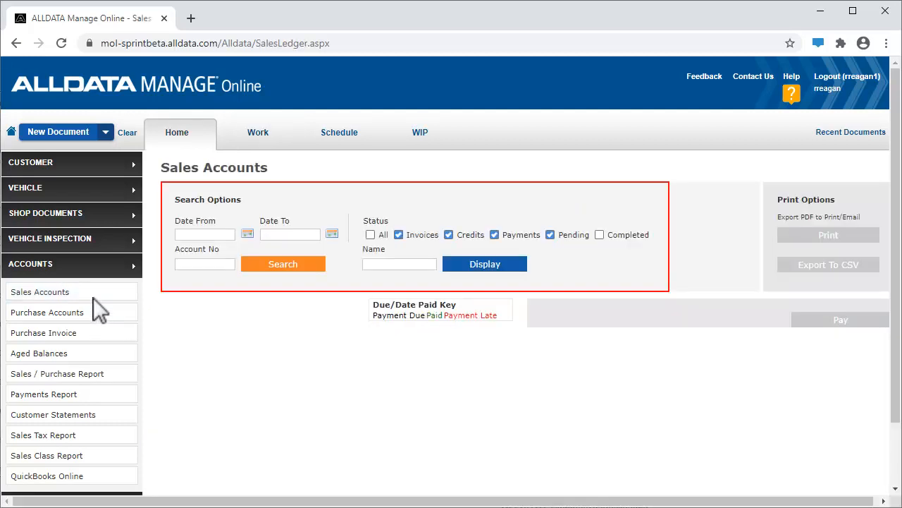
{"action": "left_click", "coordinate": [504, 266]}
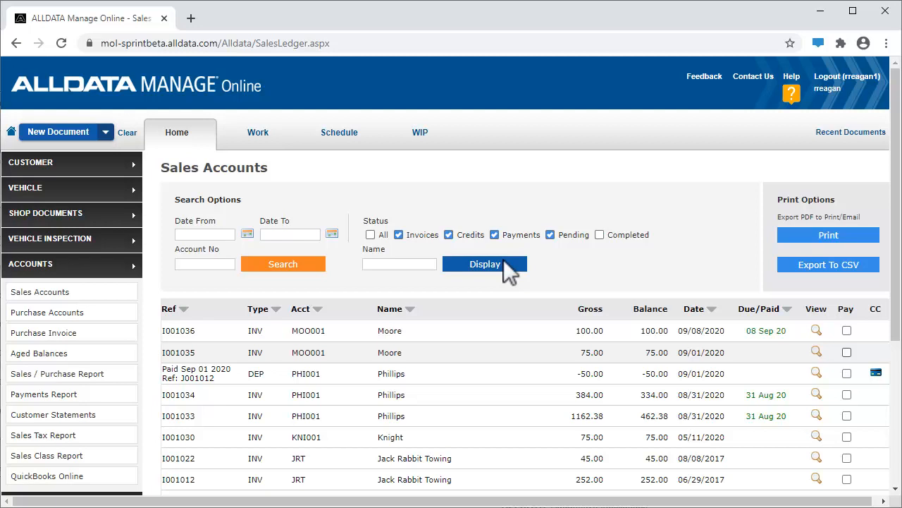
{"action": "left_click", "coordinate": [847, 352]}
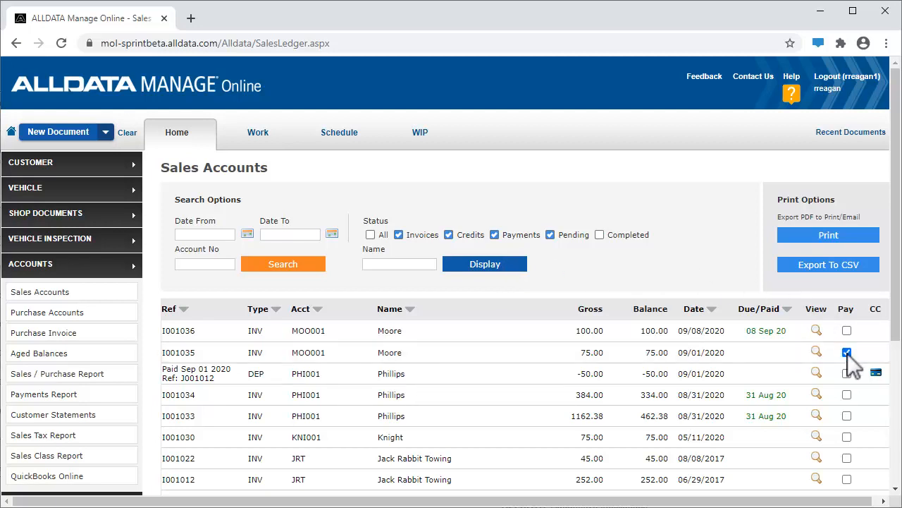
{"action": "left_click", "coordinate": [893, 466]}
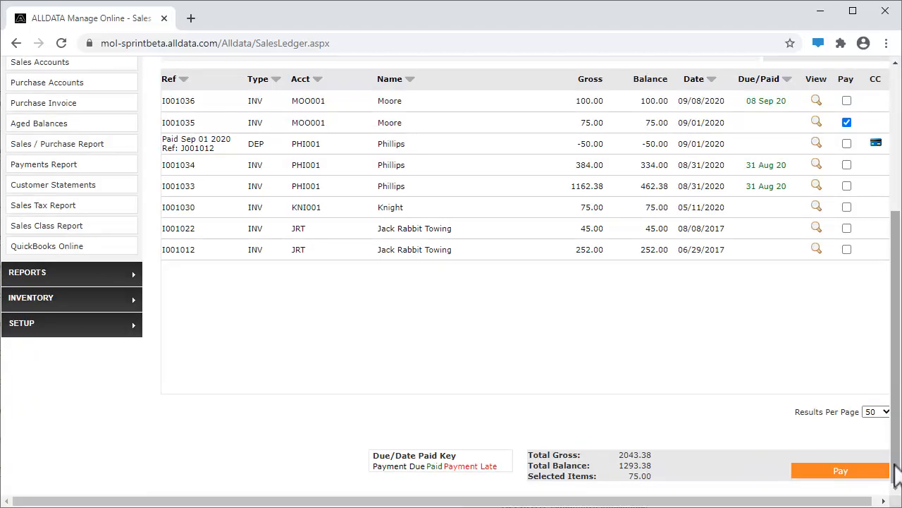
{"action": "left_click", "coordinate": [846, 470]}
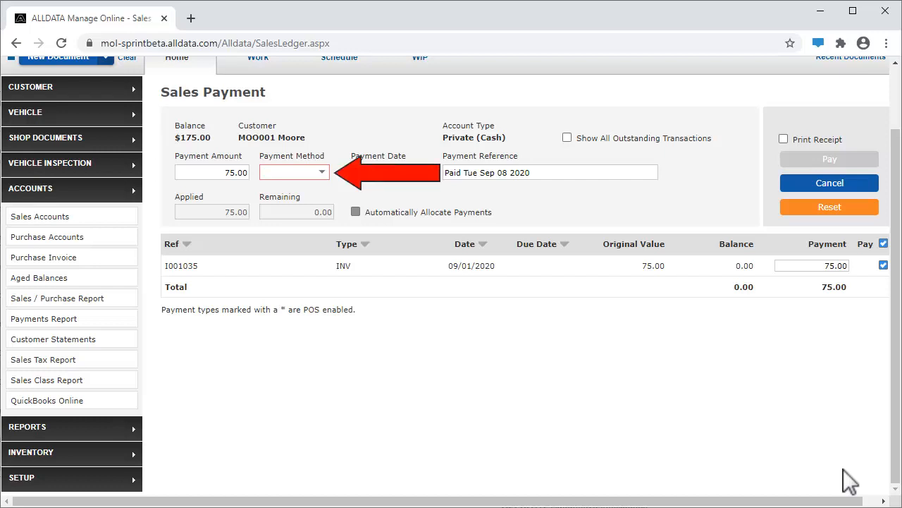
Pay the 75.00 invoice by MasterCard with a printed receipt through the Front Counter terminal, and close the receipt
{"action": "left_click", "coordinate": [323, 173]}
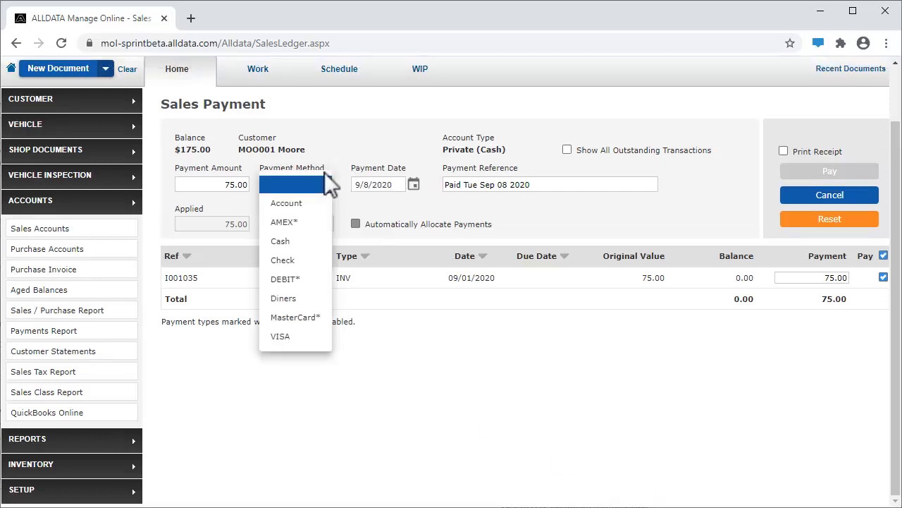
{"action": "left_click", "coordinate": [315, 318]}
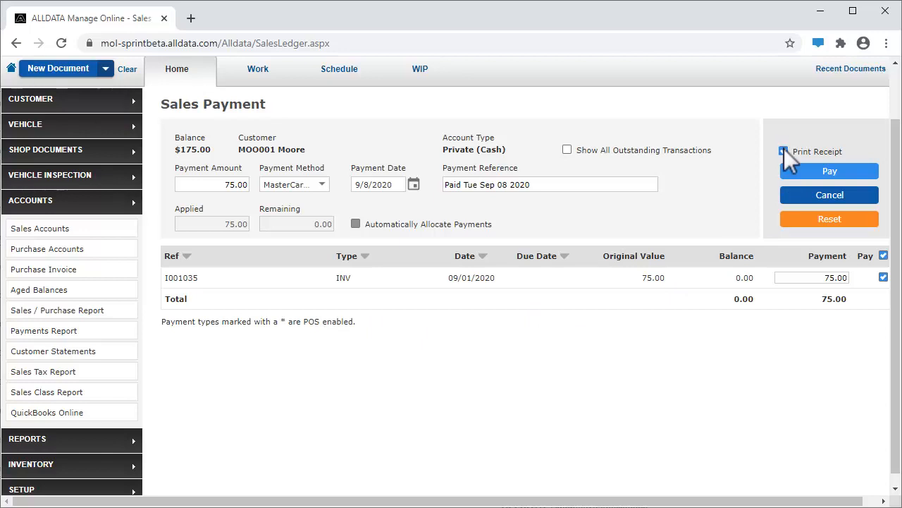
{"action": "left_click", "coordinate": [843, 171]}
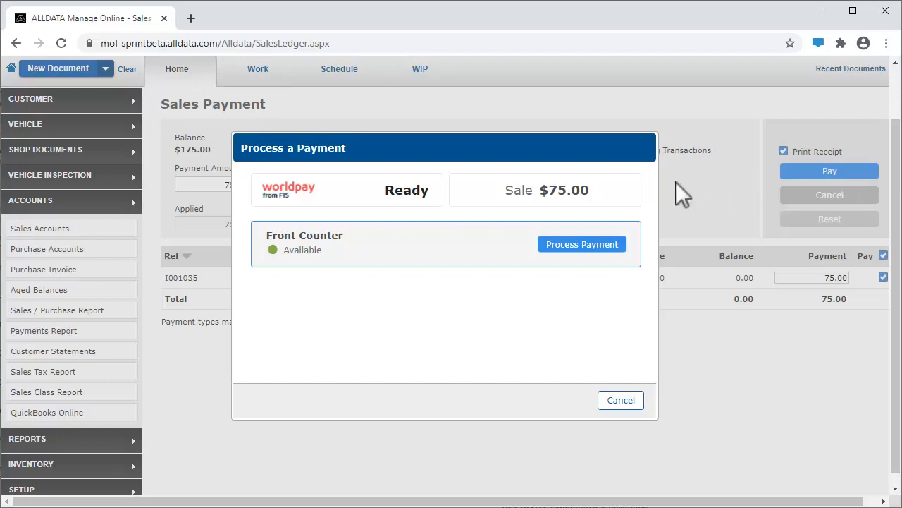
{"action": "left_click", "coordinate": [582, 244]}
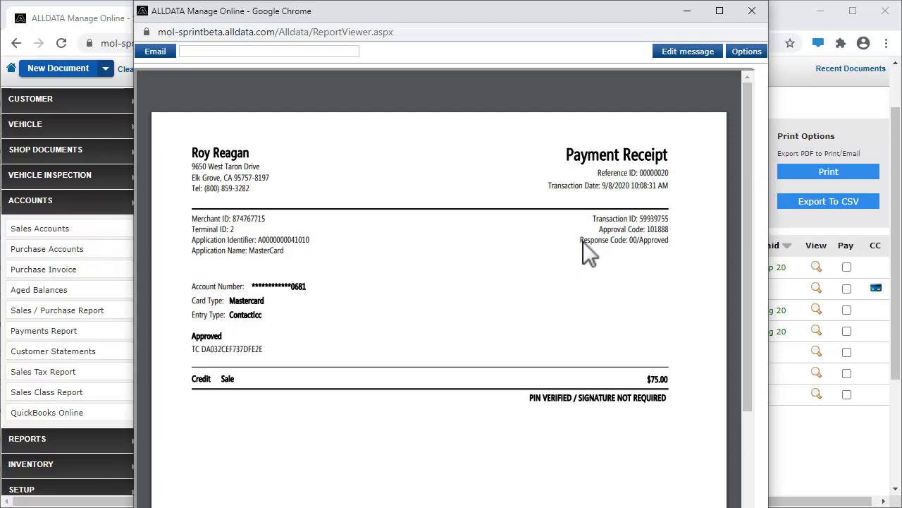
{"action": "left_click", "coordinate": [751, 10]}
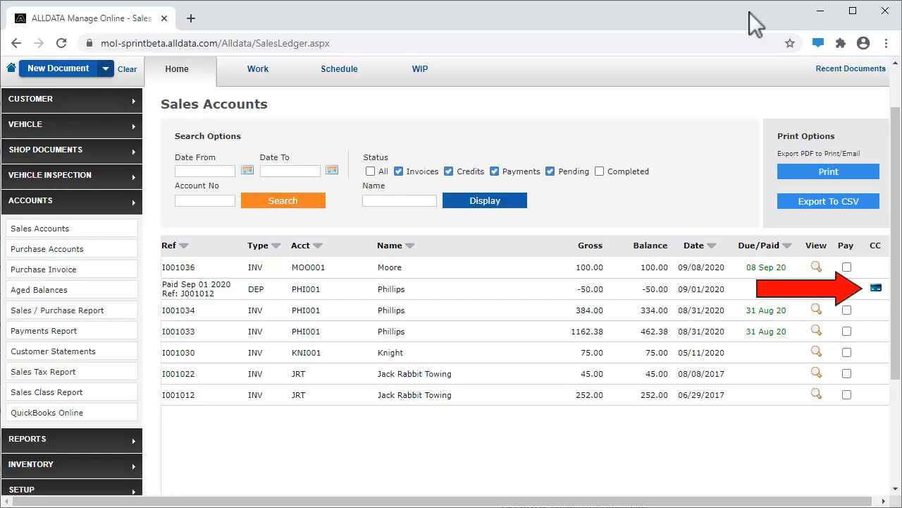
Refund the full 50.00 card deposit dated 09/01/2020 from Sales Accounts through the Front Counter terminal, and close the receipt
{"action": "left_click", "coordinate": [875, 287]}
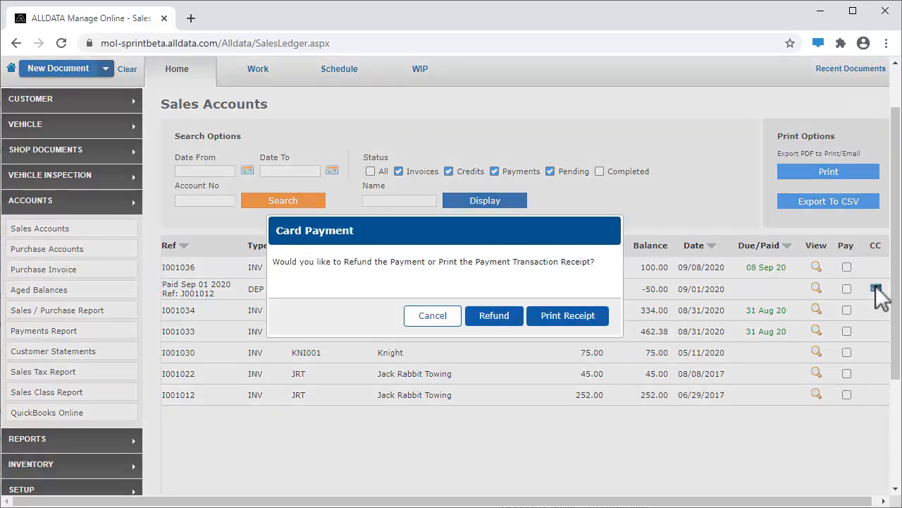
{"action": "left_click", "coordinate": [493, 316]}
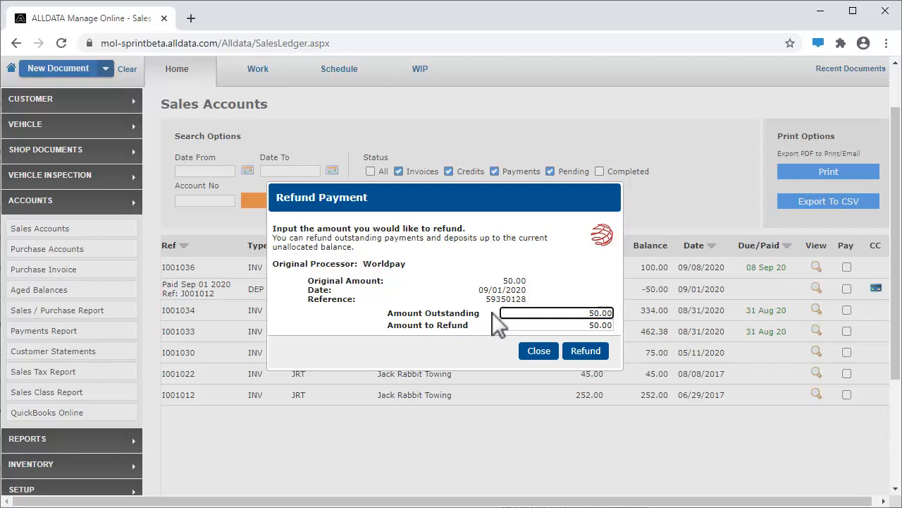
{"action": "left_click", "coordinate": [579, 352]}
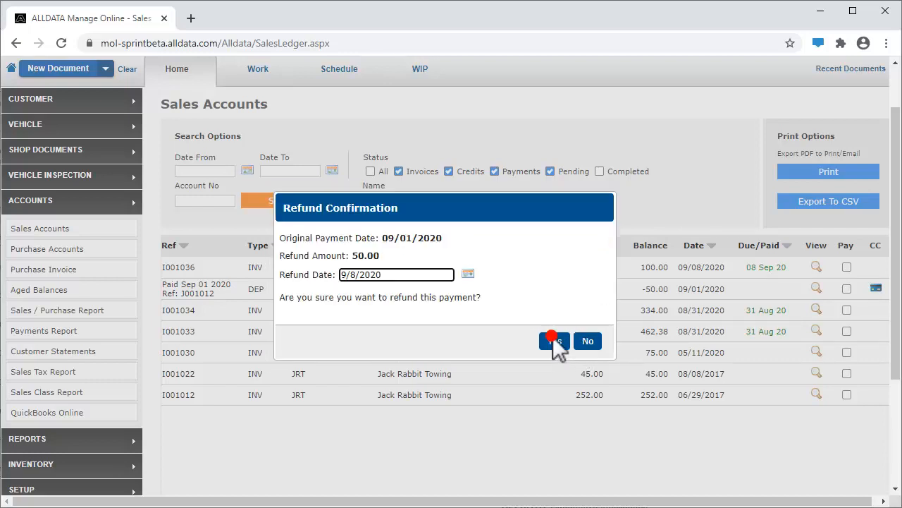
{"action": "left_click", "coordinate": [552, 338]}
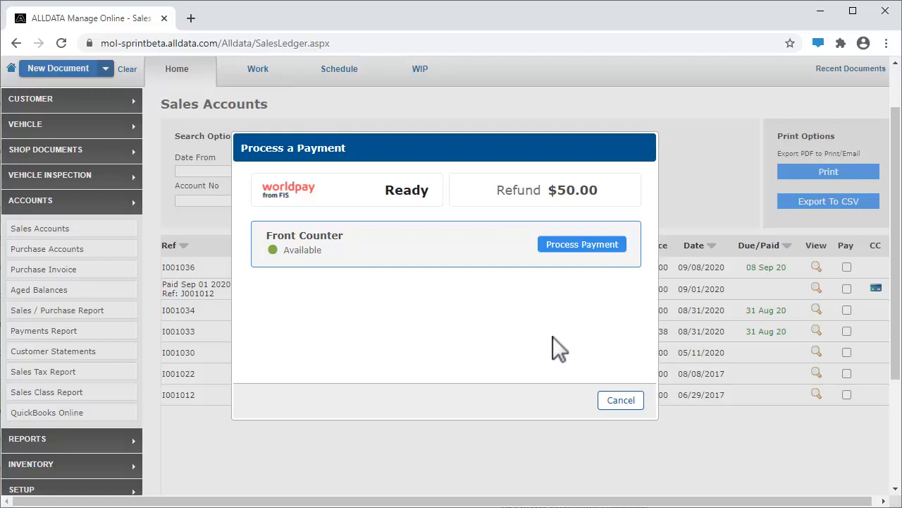
{"action": "left_click", "coordinate": [583, 240]}
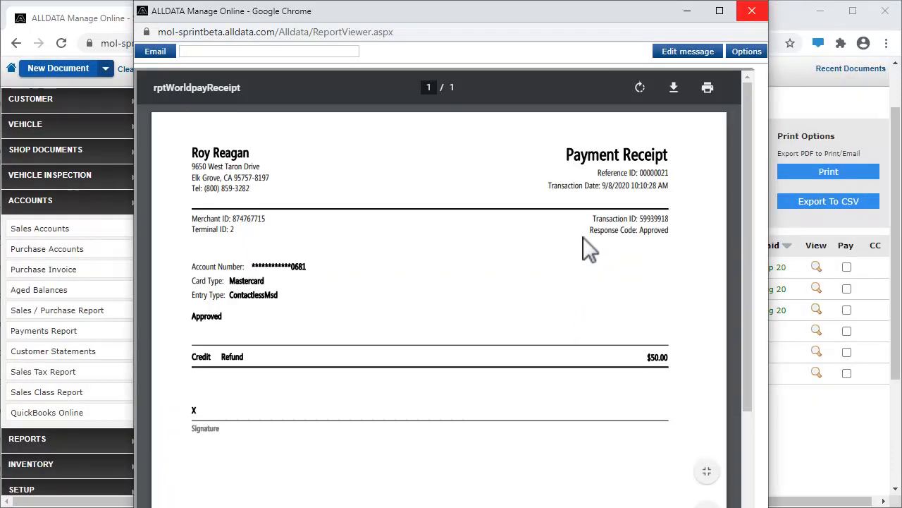
{"action": "left_click", "coordinate": [751, 12]}
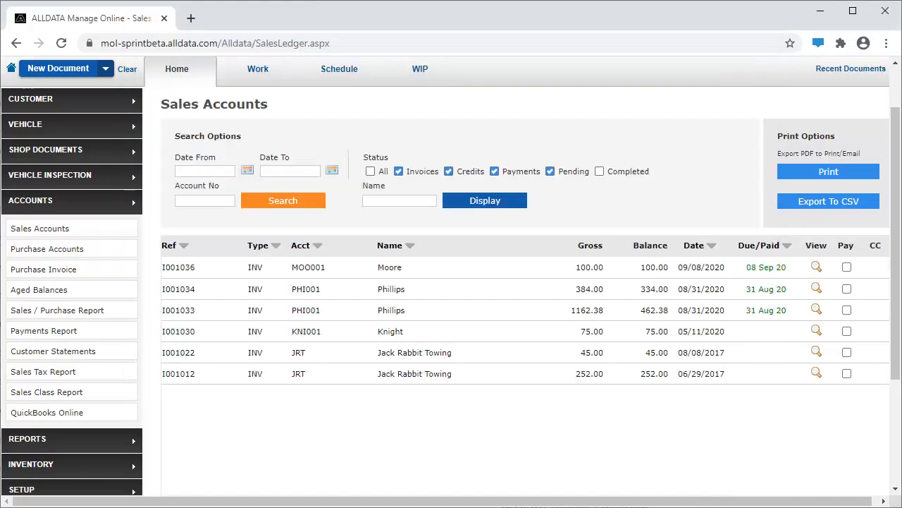